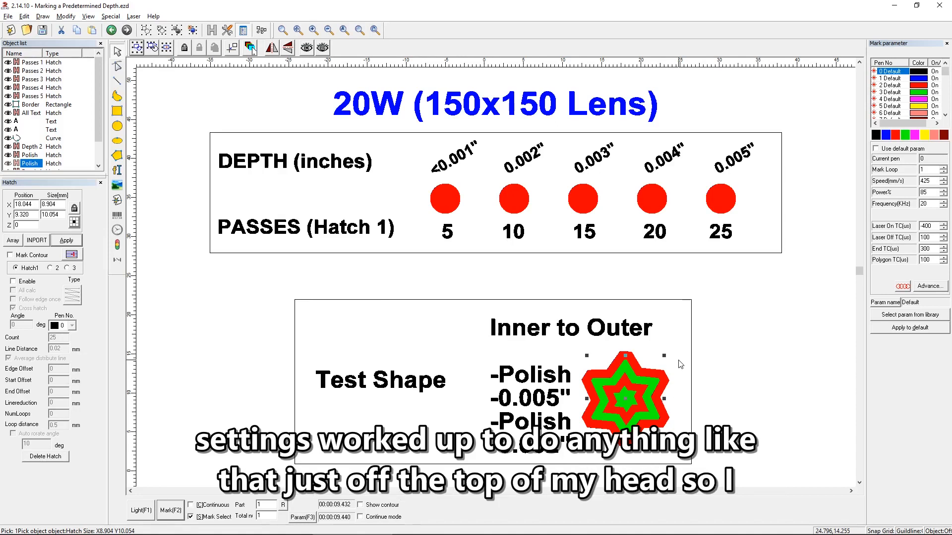
- Select the hatched circle below the <0.001" depth label and look through the list of objects in the file
click(680, 364)
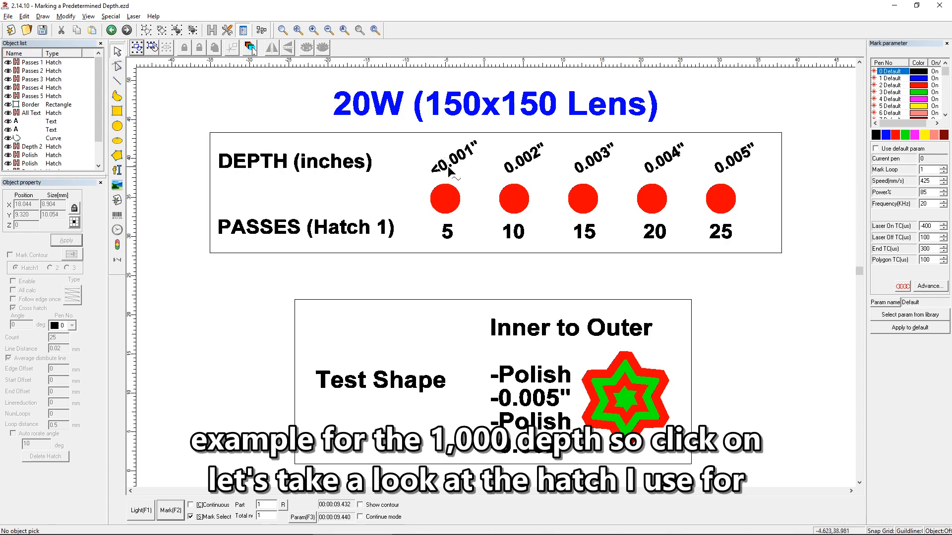
click(443, 206)
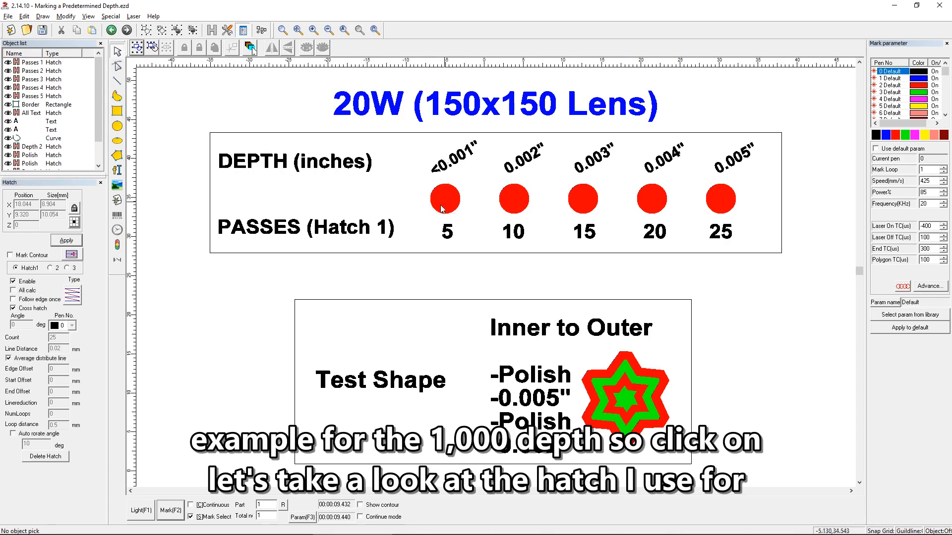
click(443, 209)
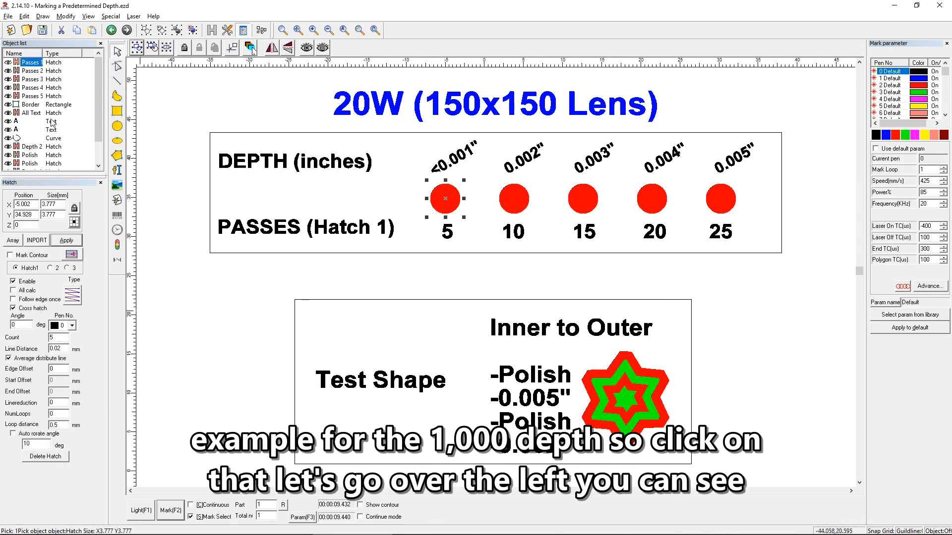
scroll(35, 118, down, 1)
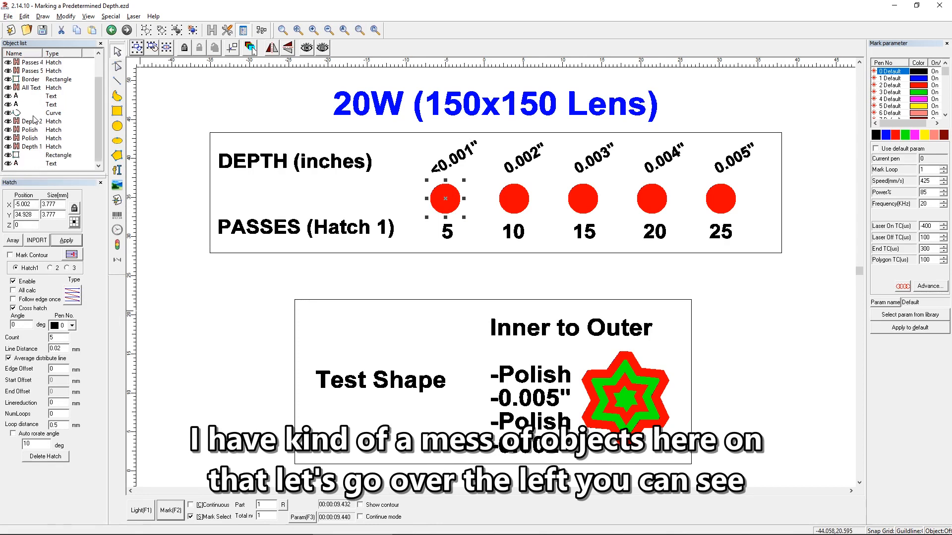
scroll(35, 118, up, 1)
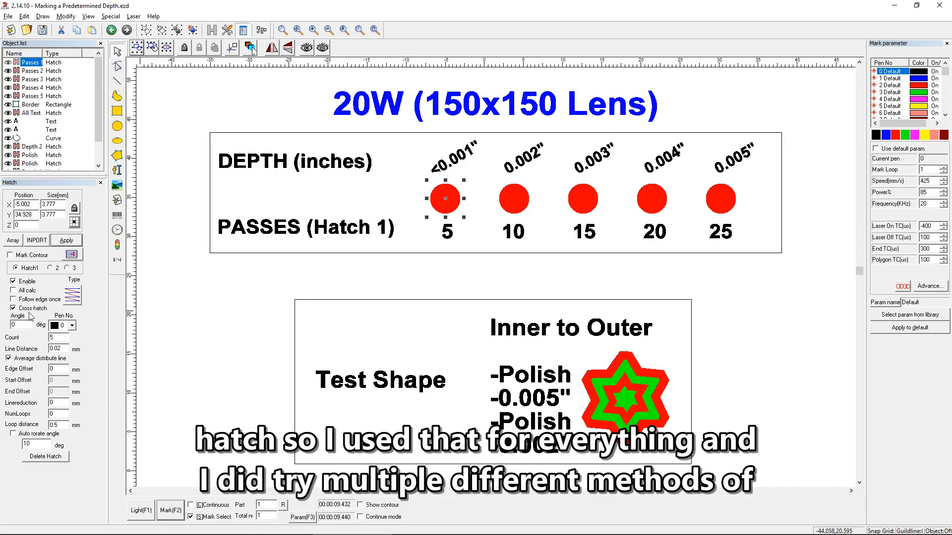
- Cycle through the hatch pattern types for Hatch 1 of the <0.001" circle, ending on the original continuous line pattern
click(73, 300)
click(73, 300)
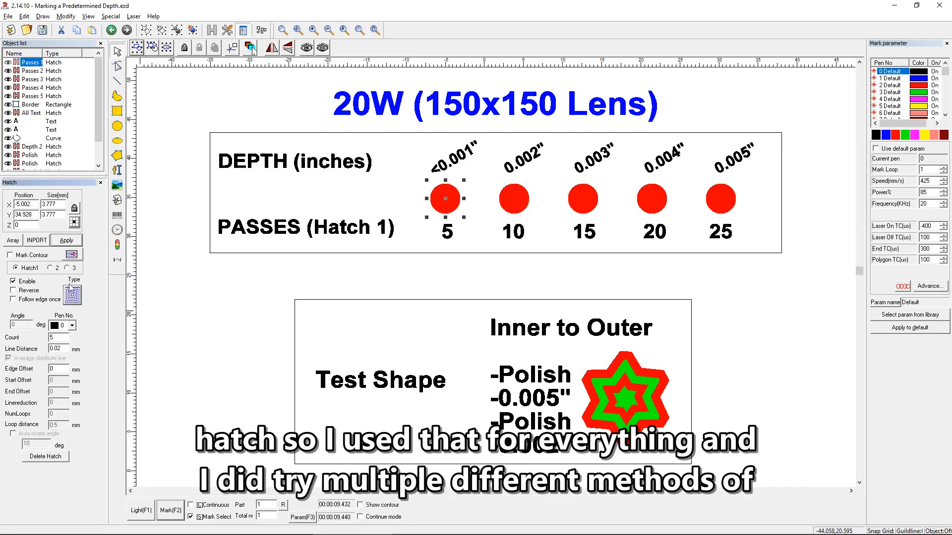
click(72, 301)
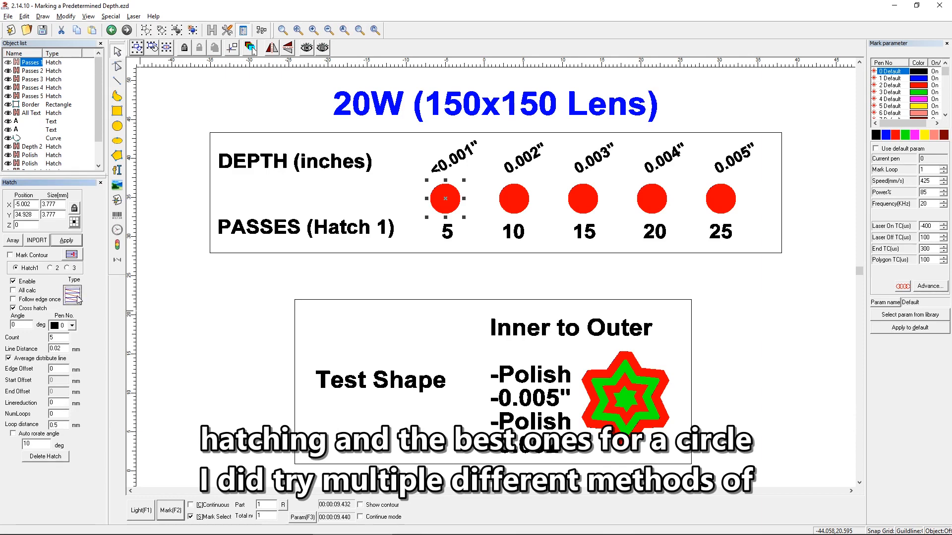
click(73, 297)
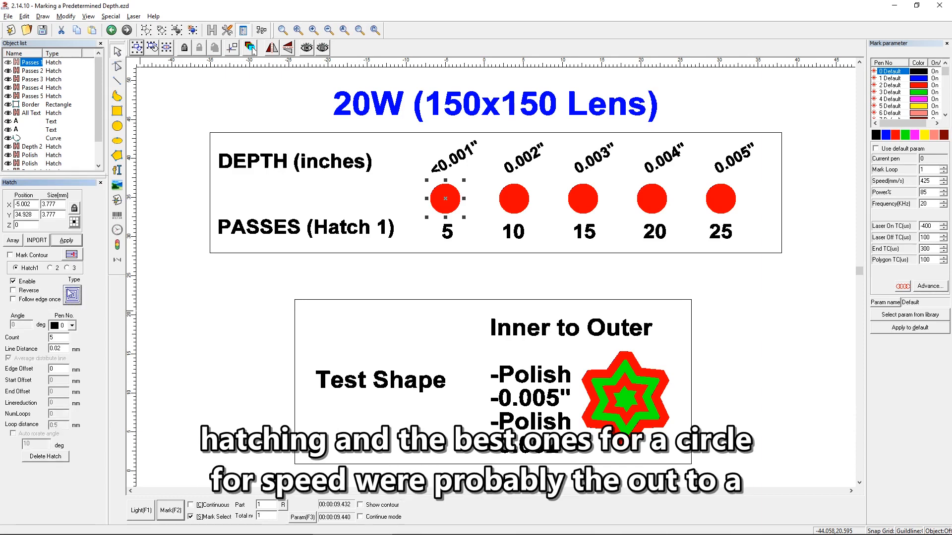
click(73, 299)
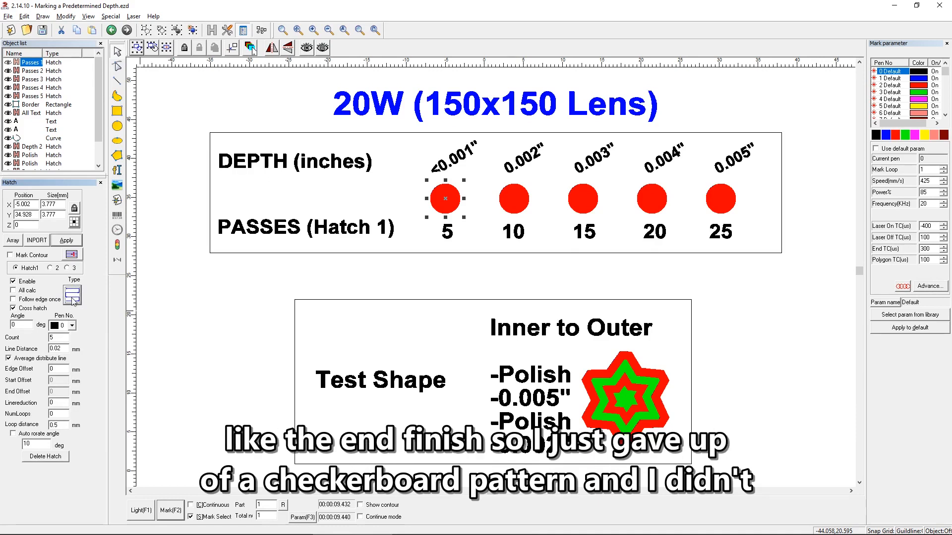
click(72, 298)
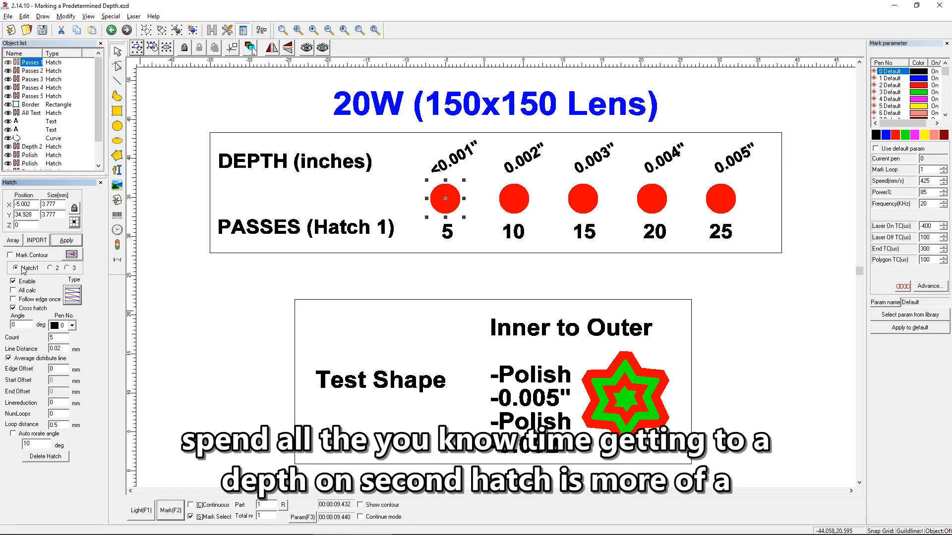
- Compare the count, angle and line distance of the circle's Hatch 2, Hatch 1 and Hatch 3
click(50, 268)
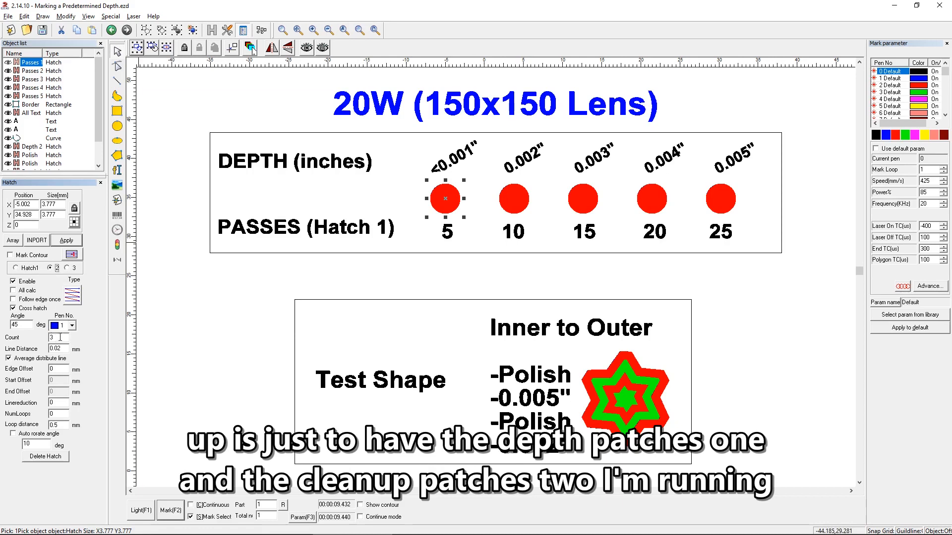
click(31, 269)
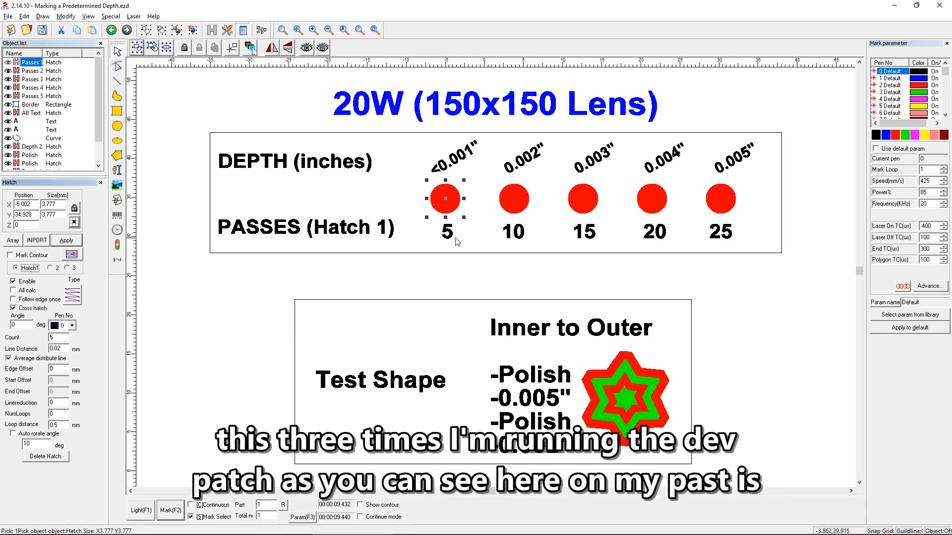
click(66, 267)
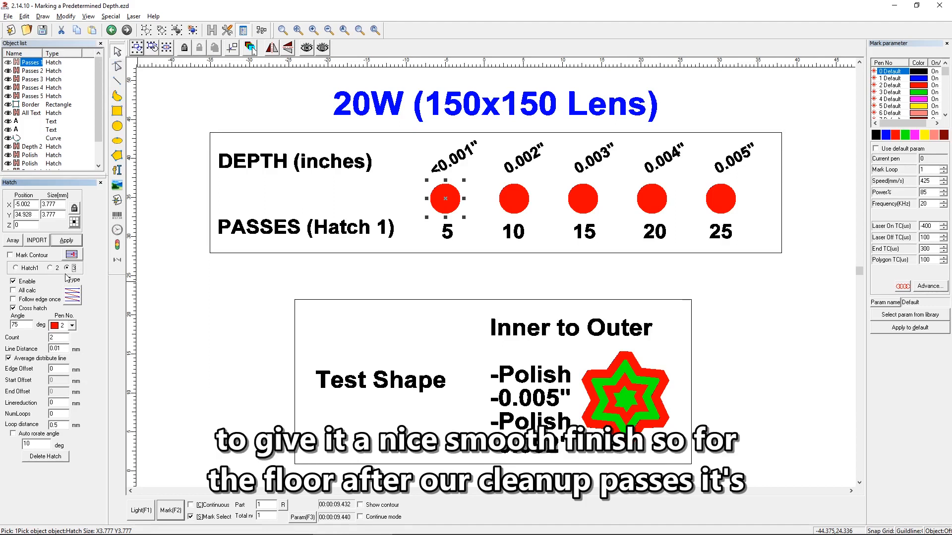
double_click(55, 349)
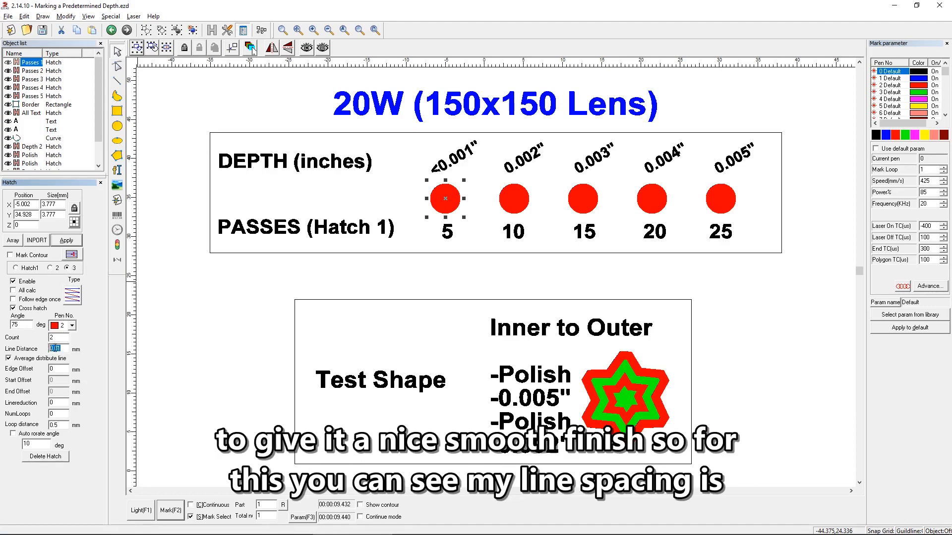
click(62, 349)
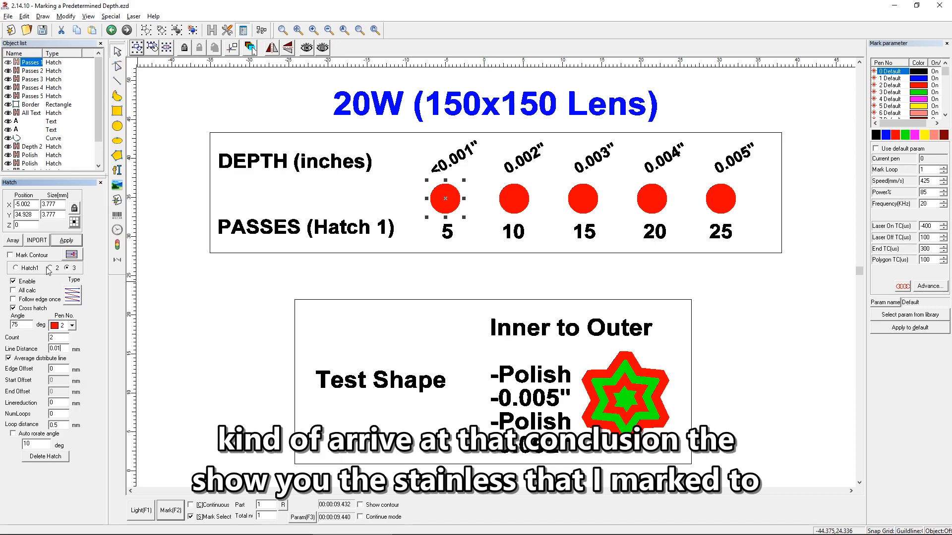
- Review Hatch 1's line distance and angle on the <0.001" circle, checking them against Hatch 2
click(31, 268)
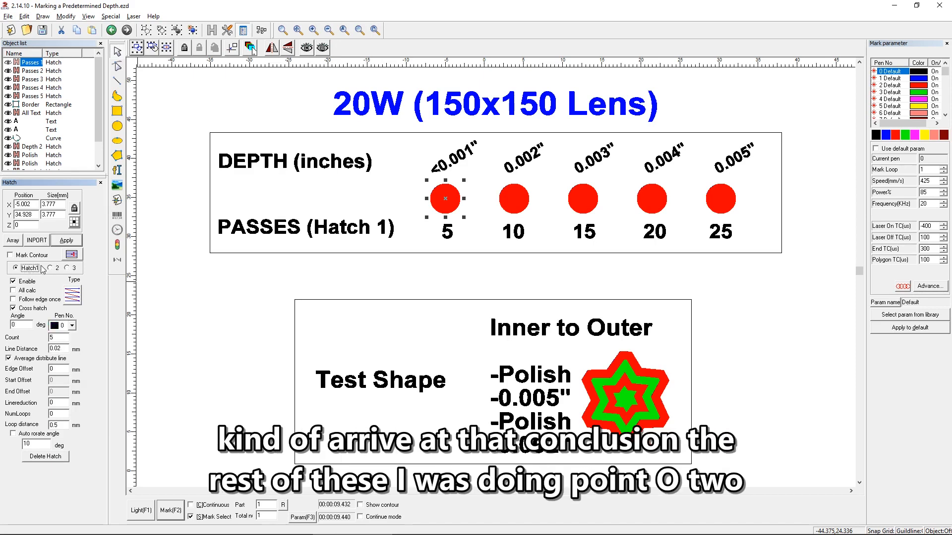
click(55, 349)
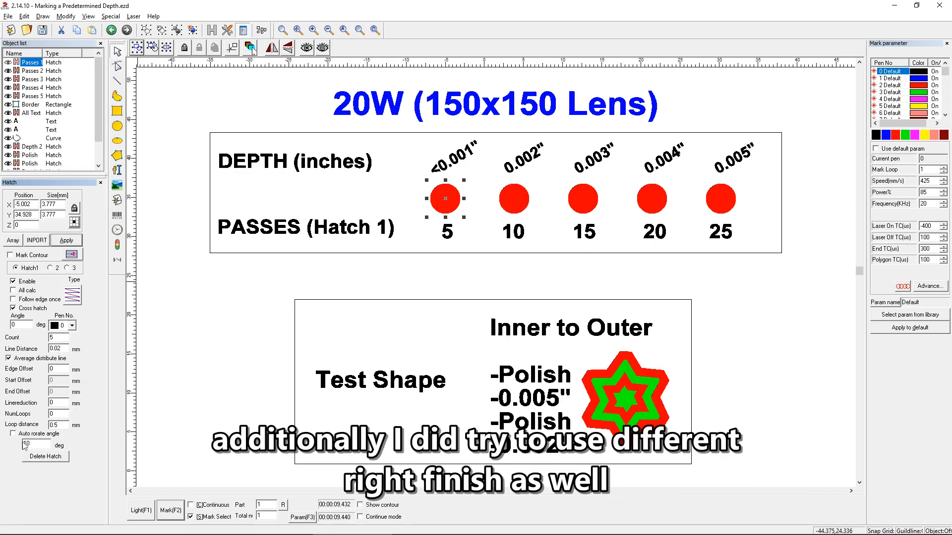
click(23, 326)
click(50, 267)
click(23, 268)
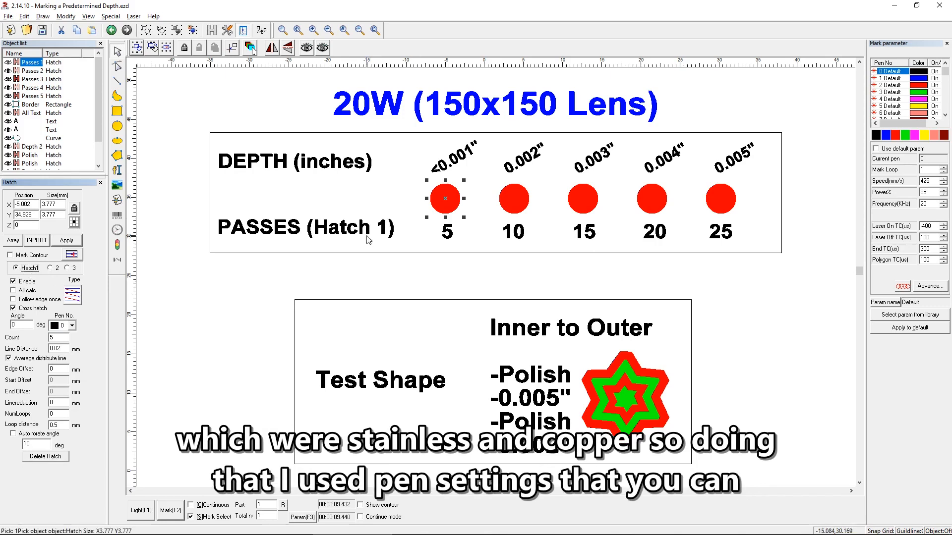
- Reselect the <0.001" circle and check which pen is assigned to each of its hatches, through Hatch 3
click(811, 180)
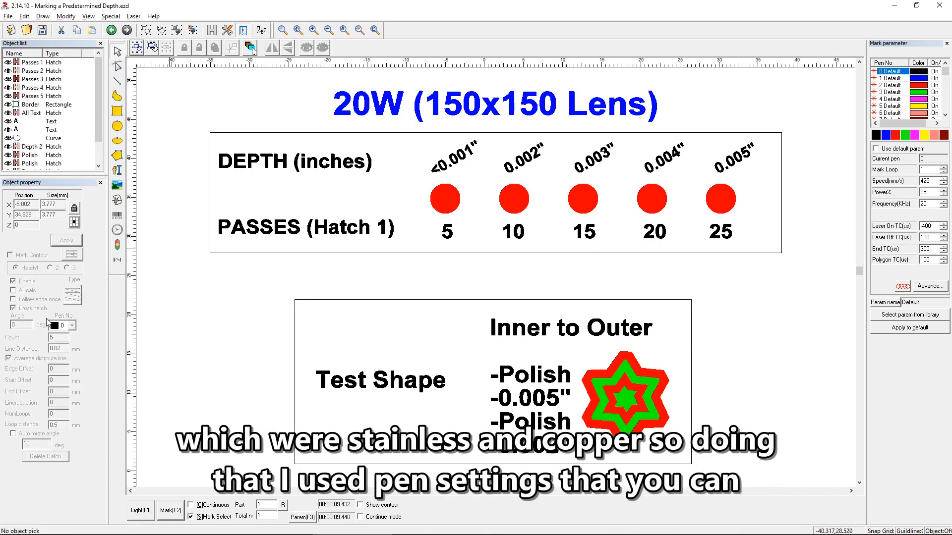
click(433, 194)
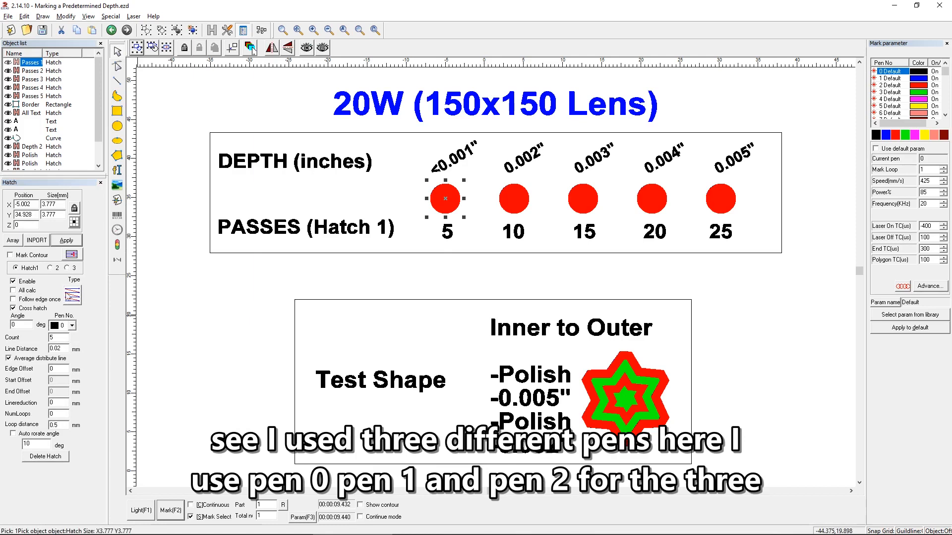
click(52, 267)
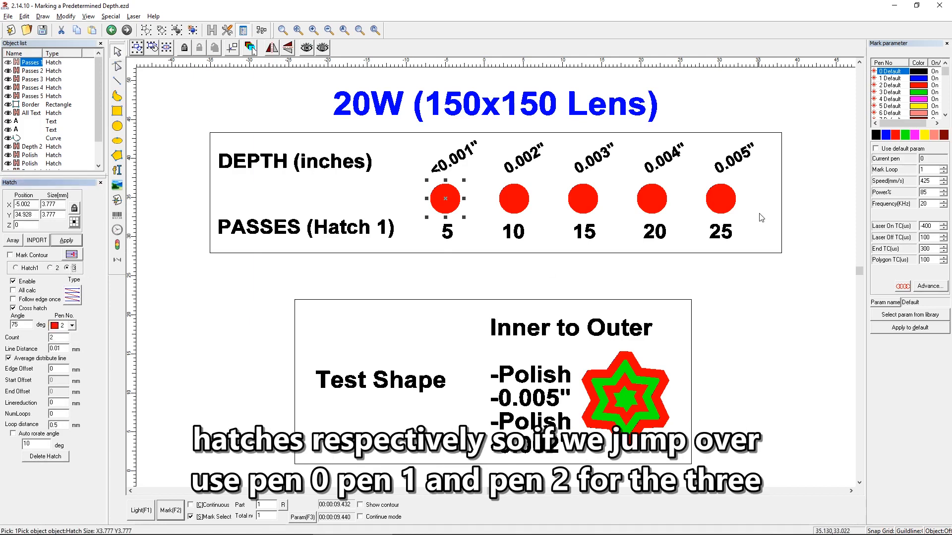
- Deselect the circle and examine pen 0's power, frequency and speed settings for the depth passes
click(822, 116)
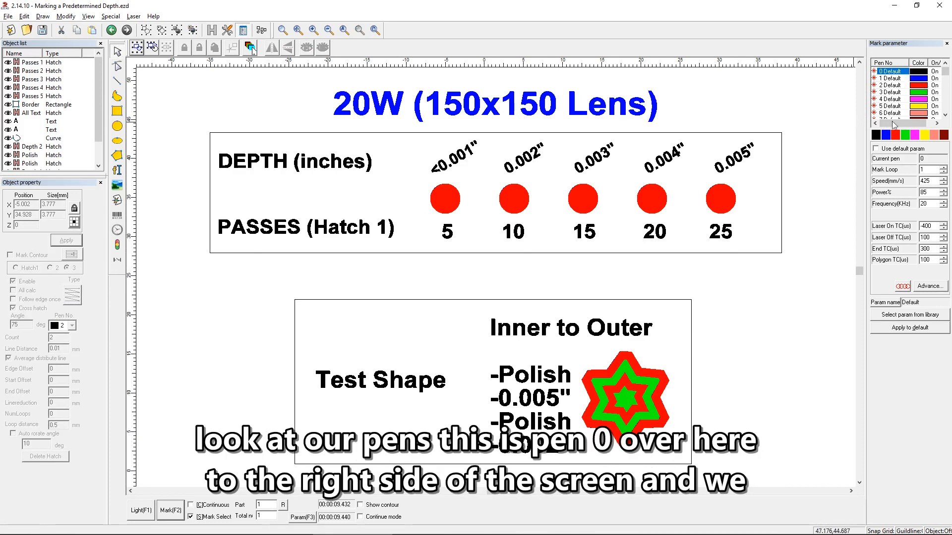
double_click(922, 193)
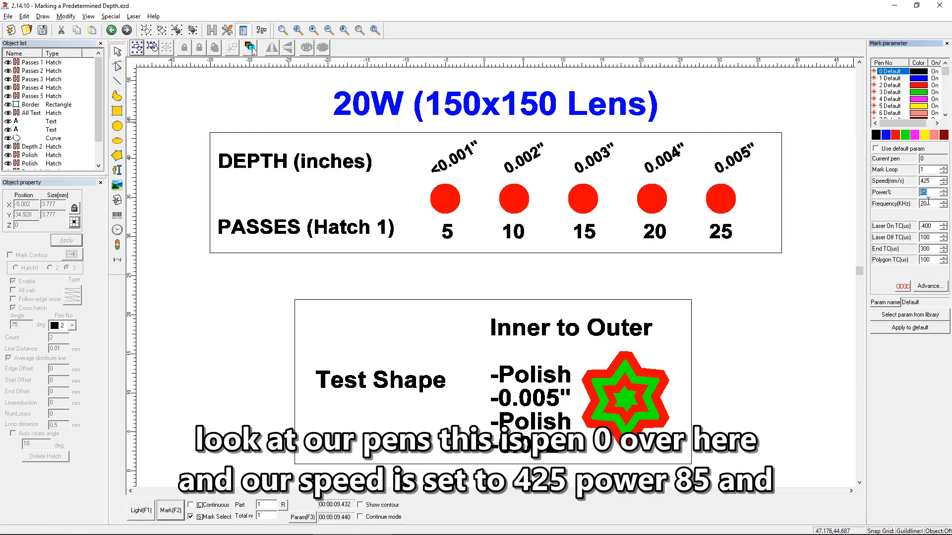
double_click(923, 204)
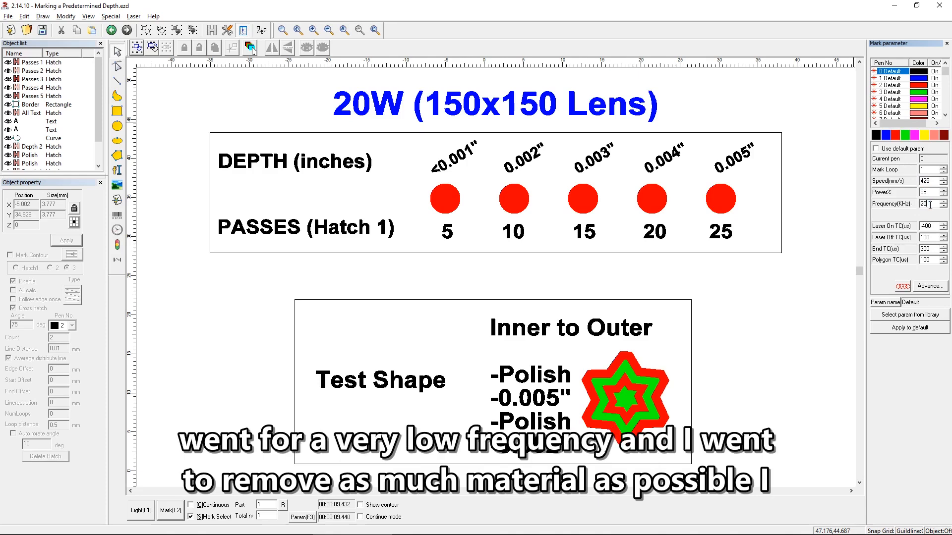
double_click(922, 192)
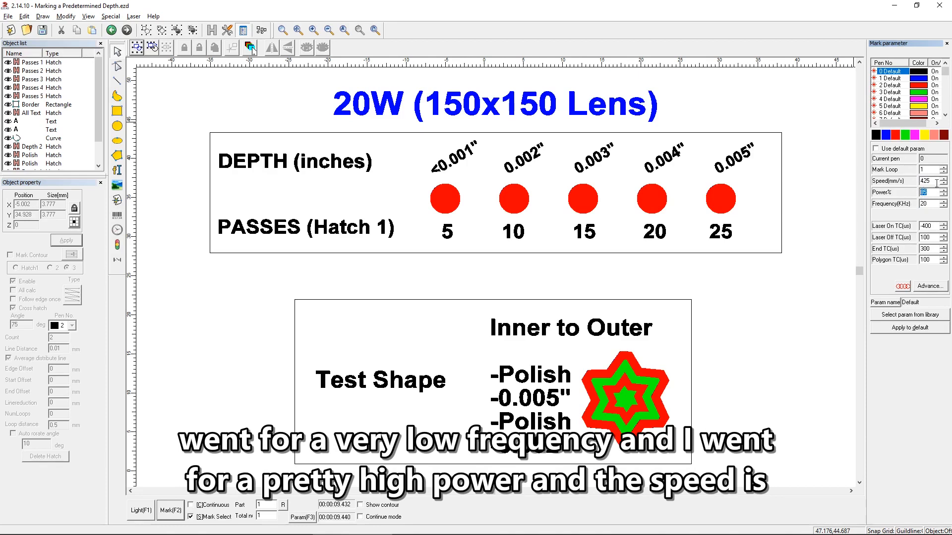
double_click(920, 182)
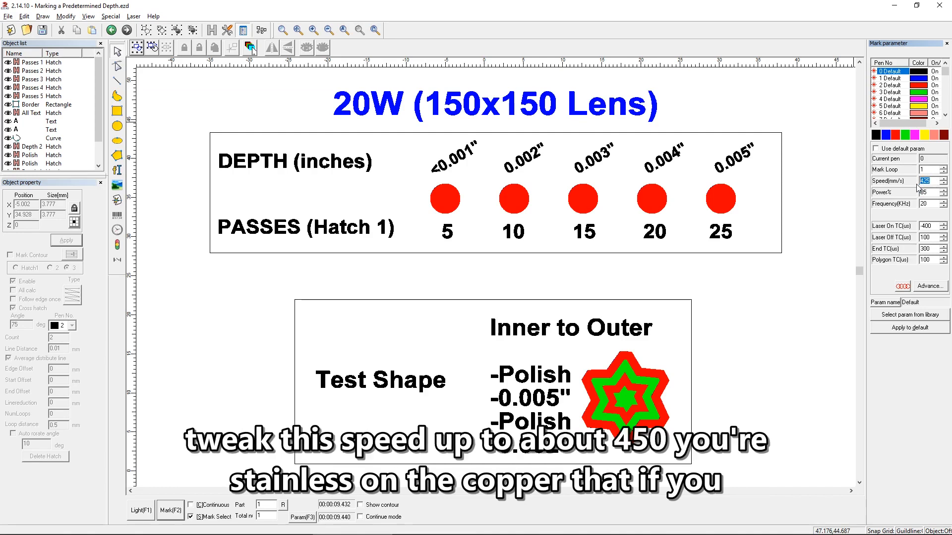
click(931, 181)
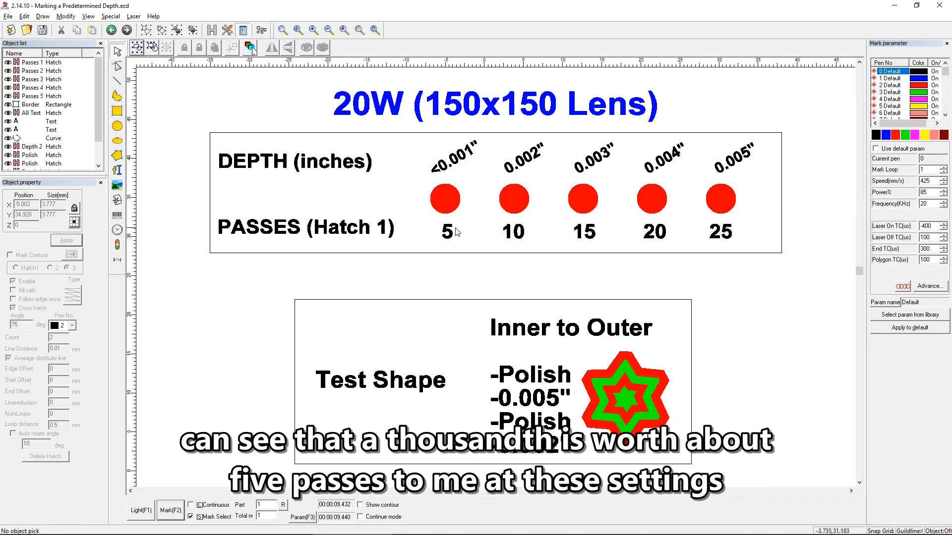
- Overwrite pen 0's speed and restore it to 425 mm/s
click(891, 212)
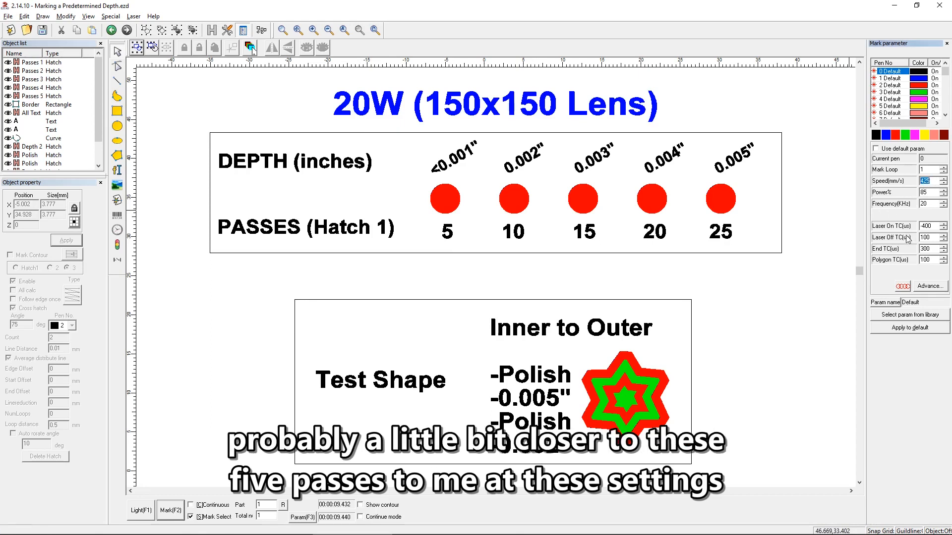
text(46)
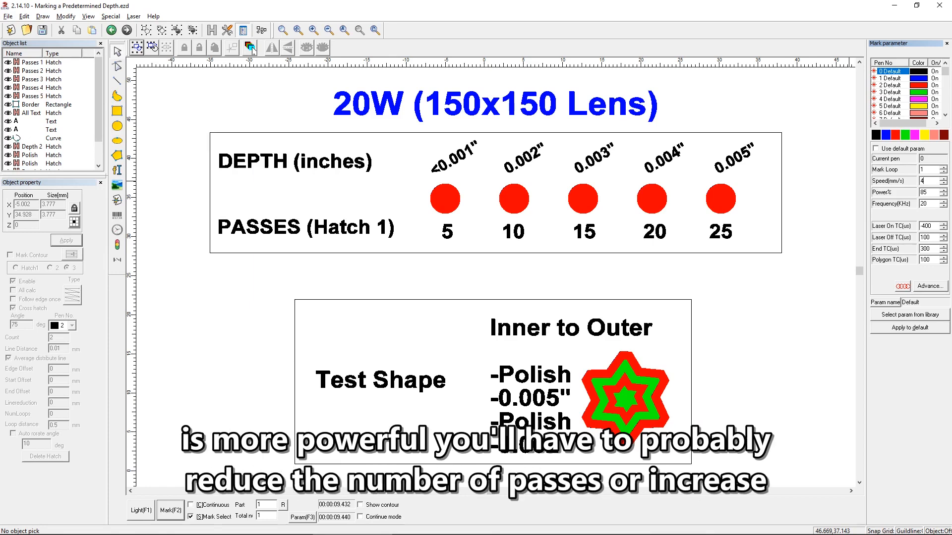
text(25)
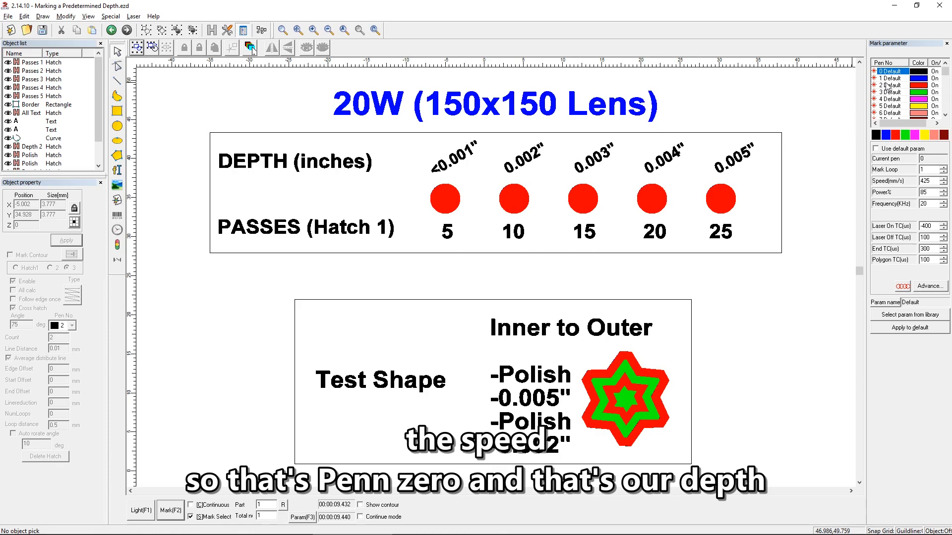
- Examine the marking parameters of pen 1, followed by the power and frequency of pen 2
click(892, 79)
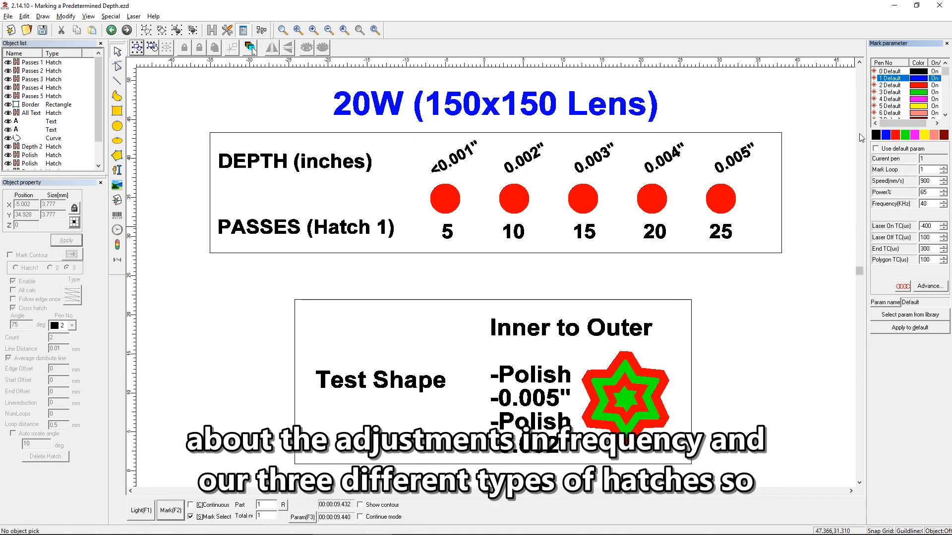
click(884, 85)
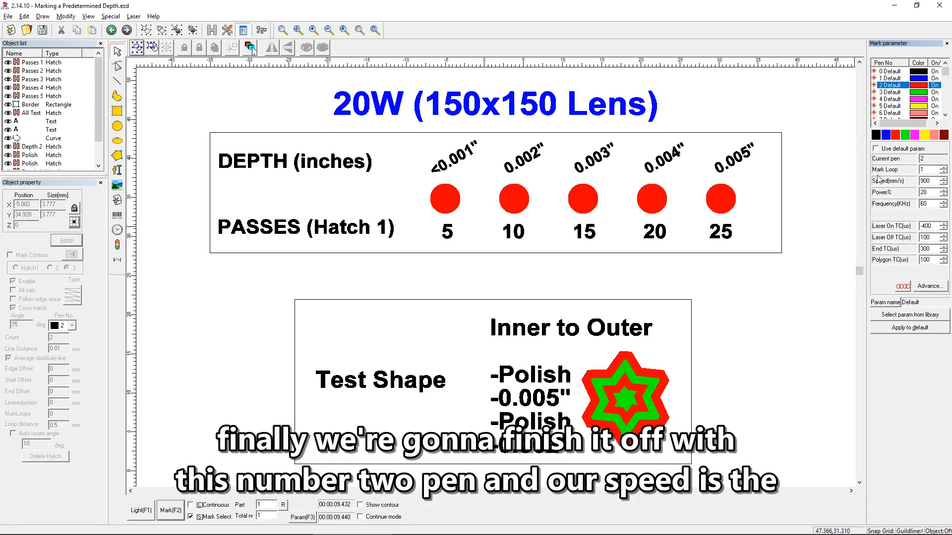
double_click(930, 194)
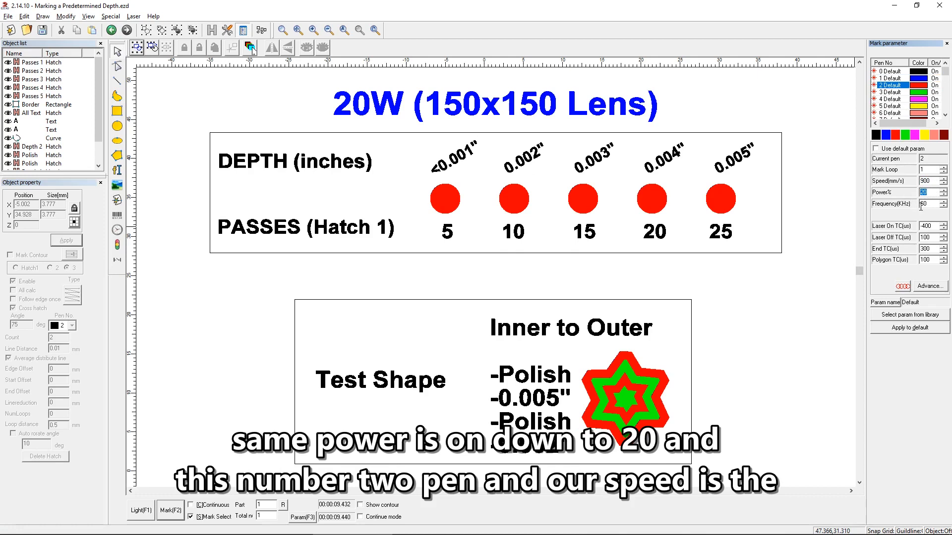
double_click(920, 204)
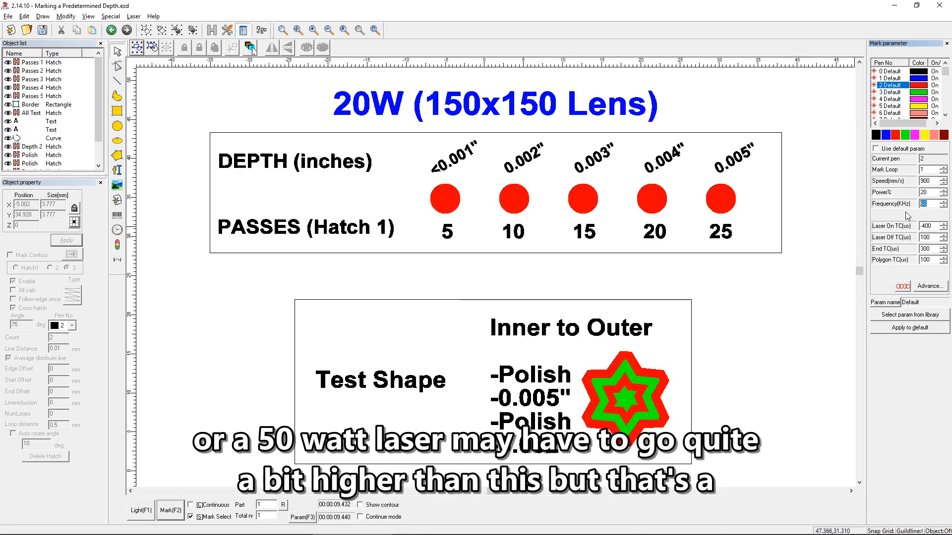
click(929, 204)
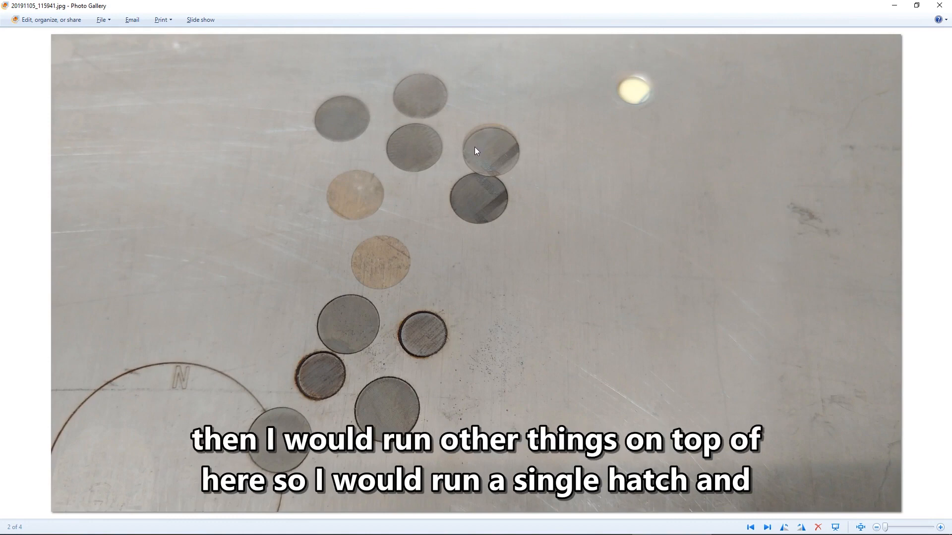
- In Photo Gallery, view the first photo of the stainless test marks and return to the second photo
click(750, 527)
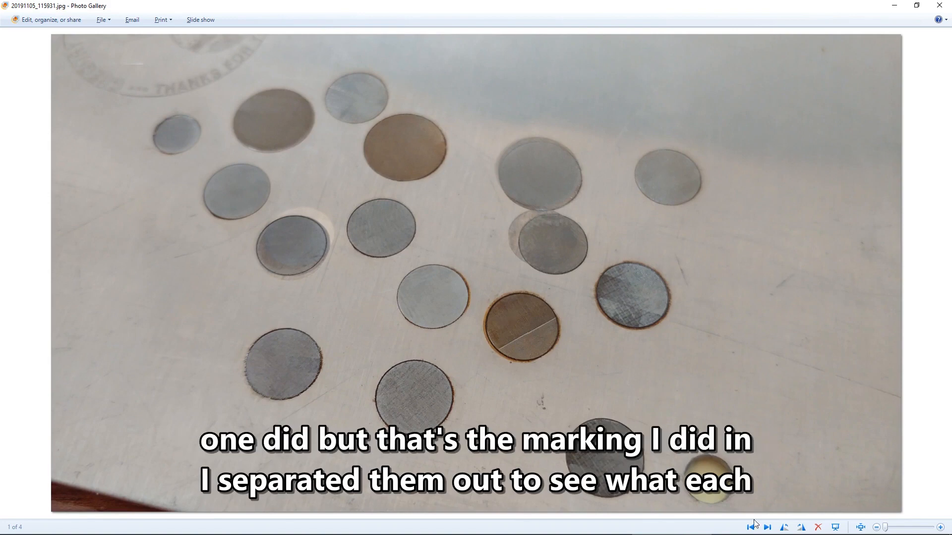
click(765, 527)
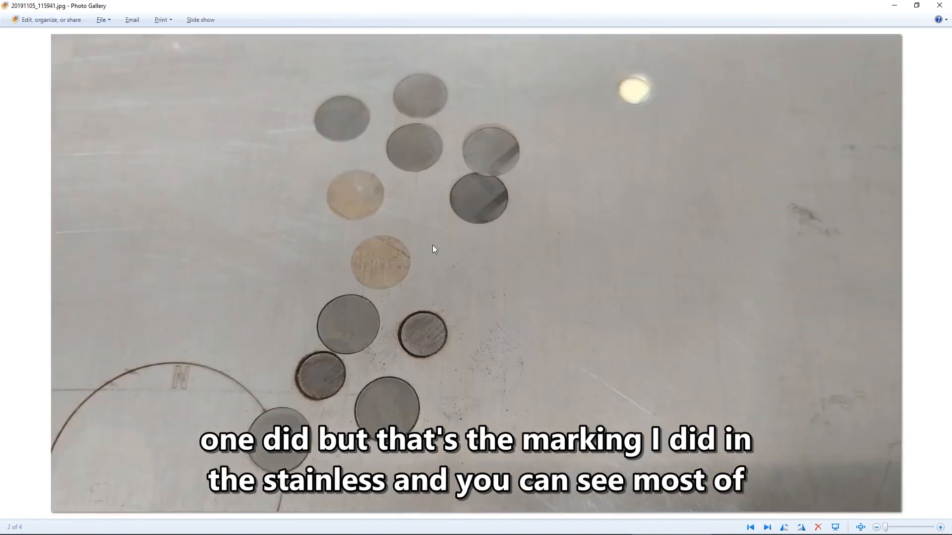